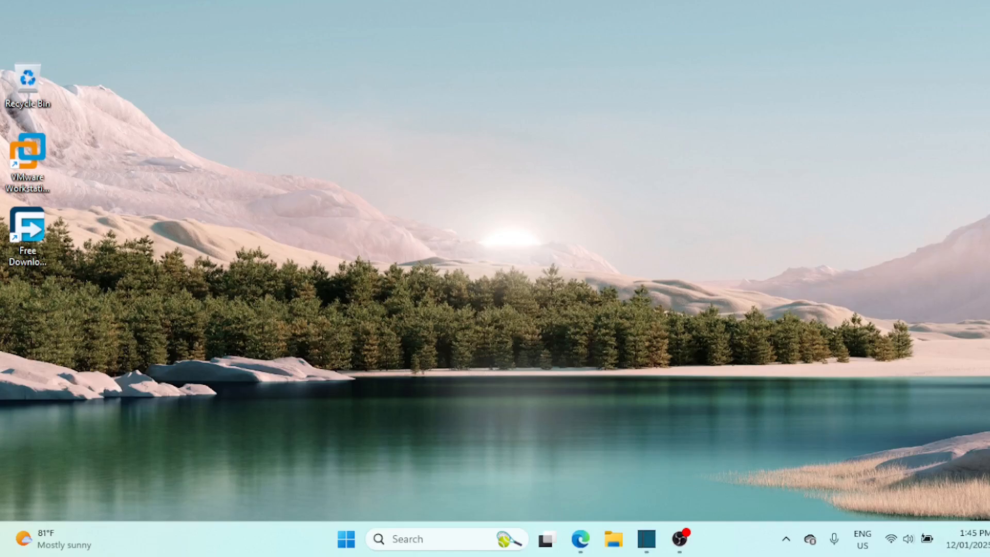
Step: Open File Explorer and review the general properties of the Shared Volume (D:) drive
key(super+e)
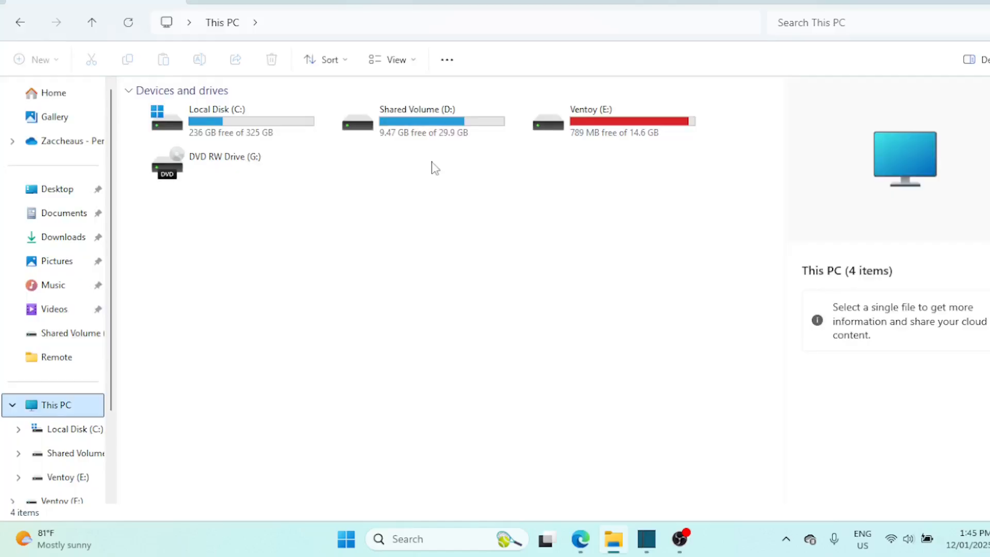
right_click(417, 132)
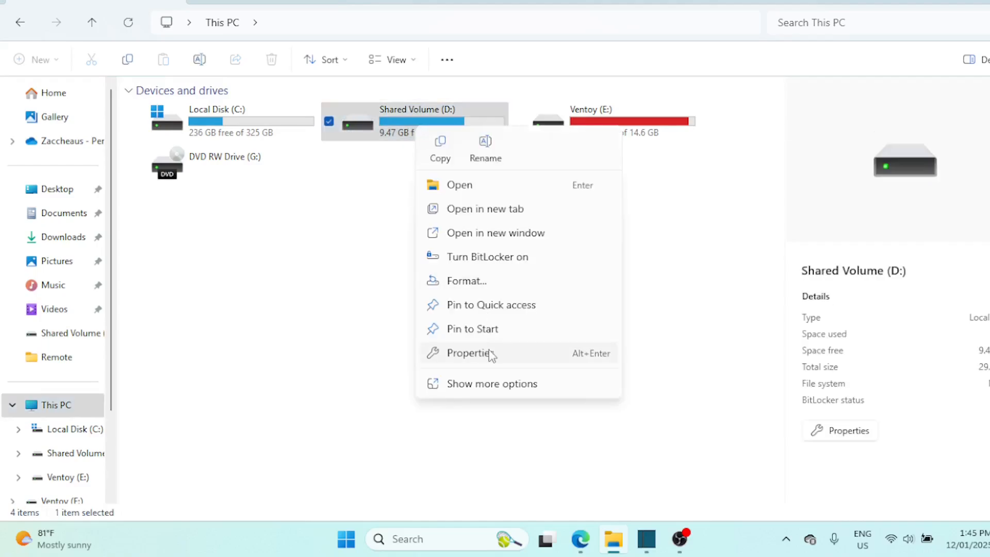
click(470, 353)
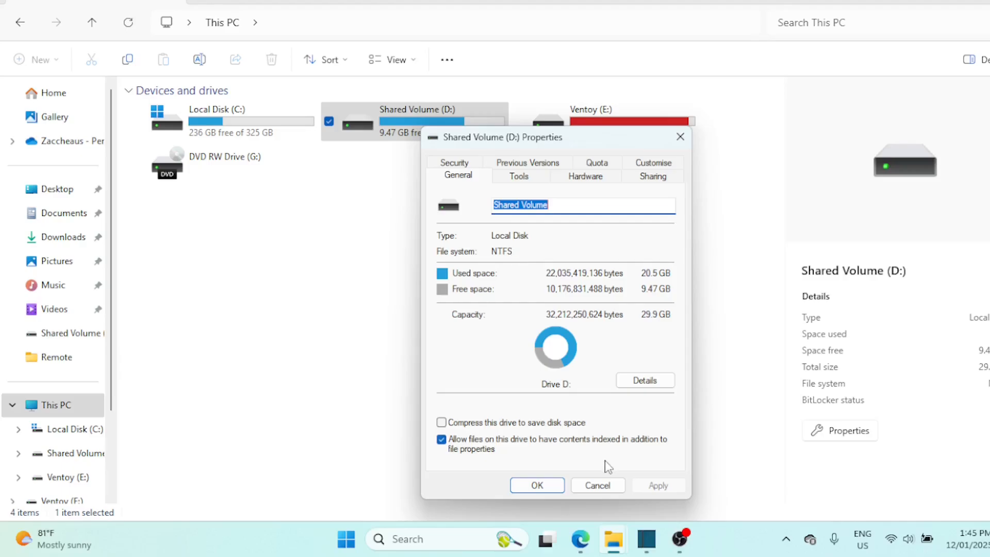
click(606, 487)
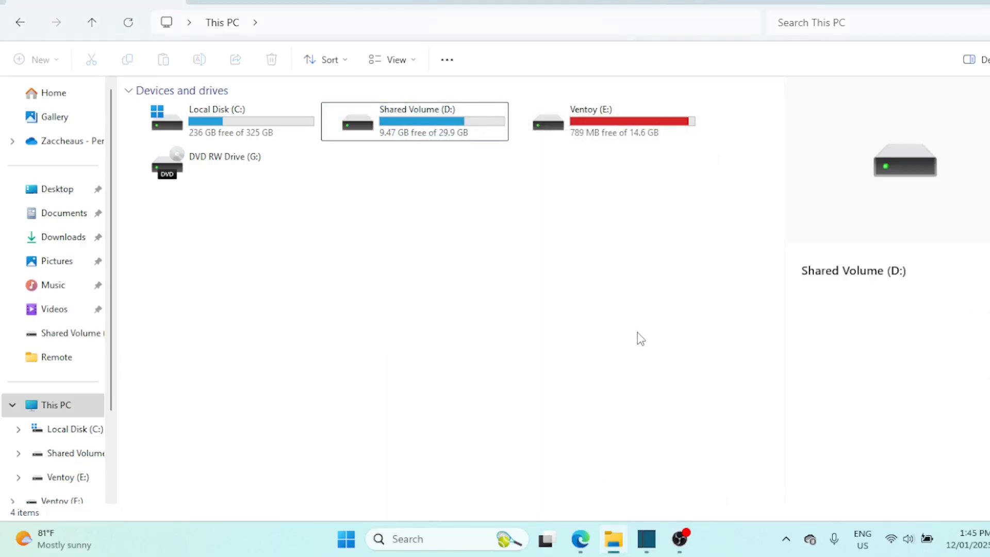
click(639, 338)
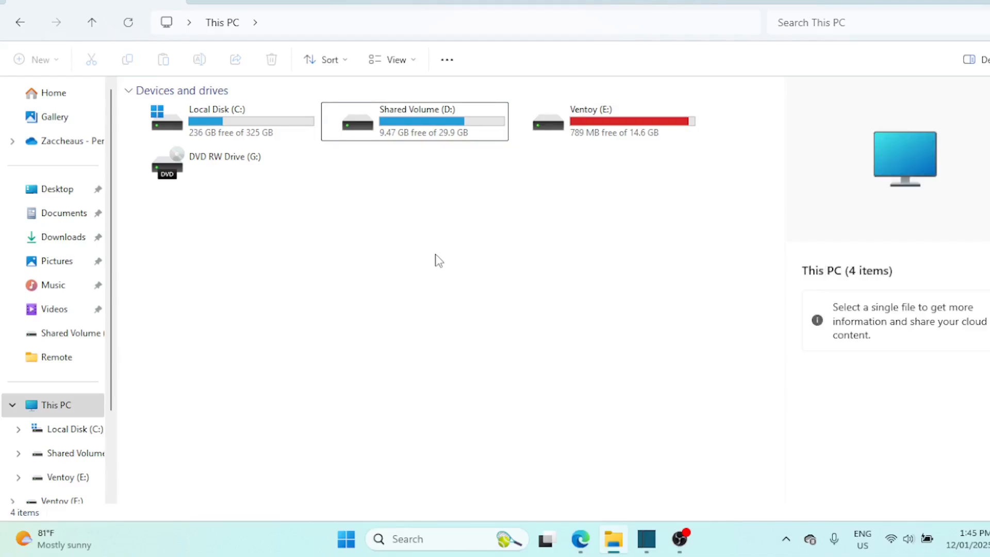
Step: Open the quota settings for the Shared Volume (D:) drive
right_click(413, 138)
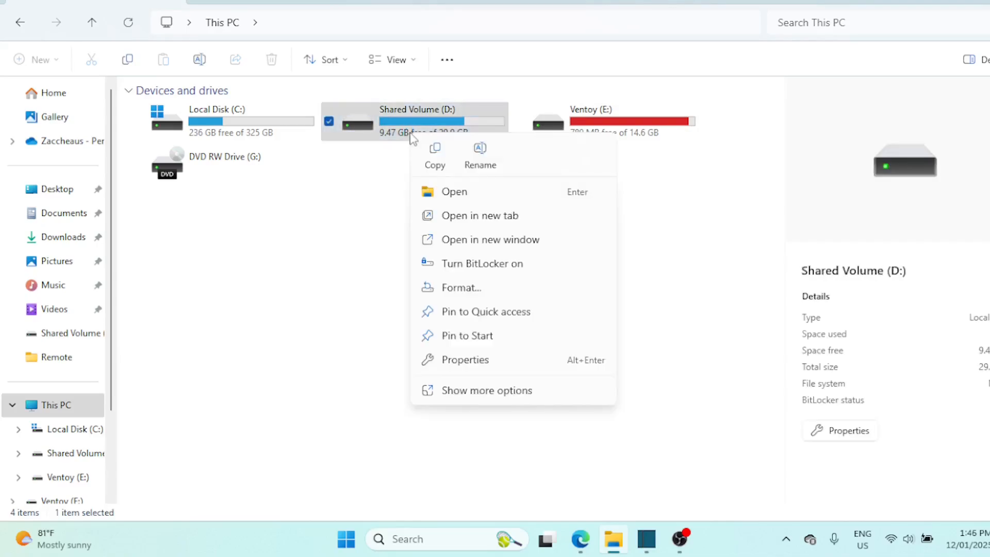
click(474, 360)
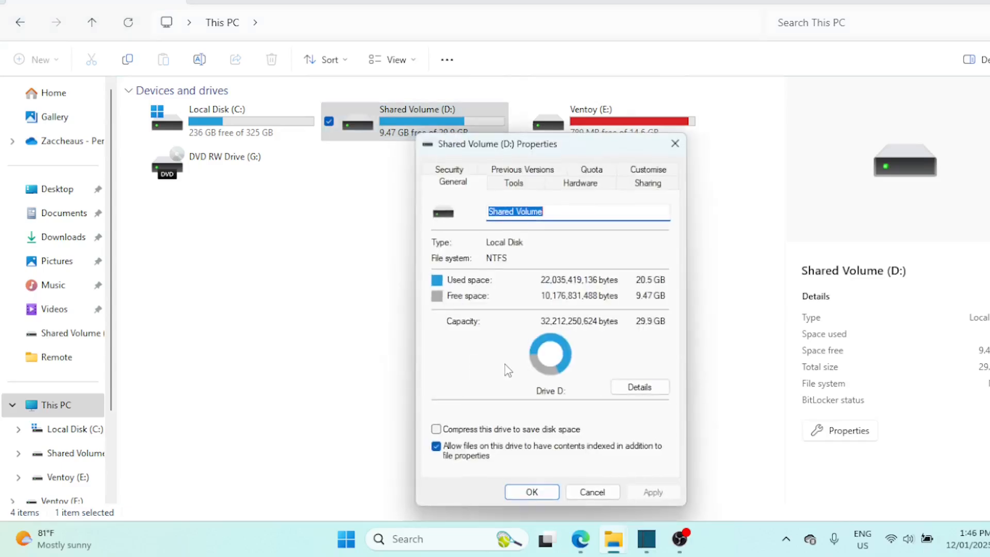
click(590, 171)
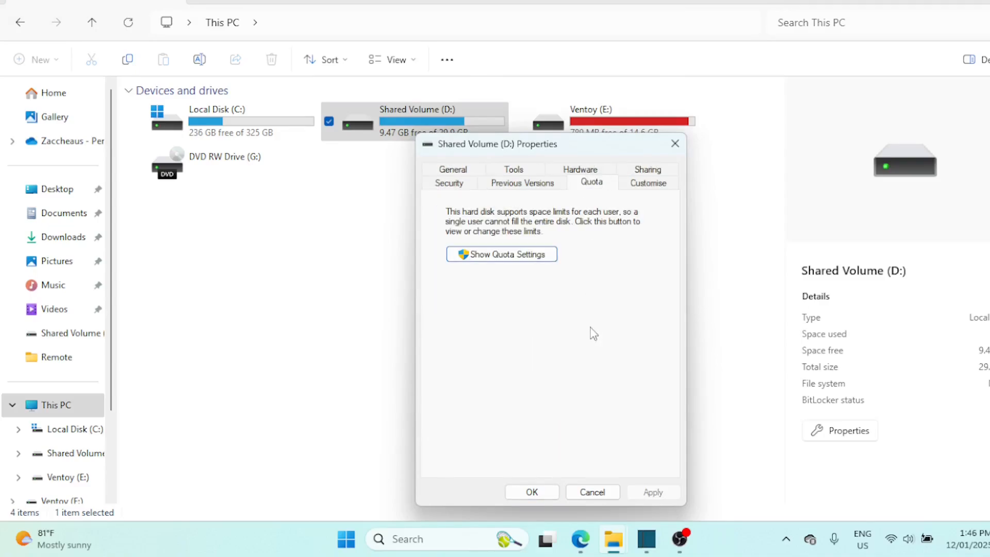
click(526, 262)
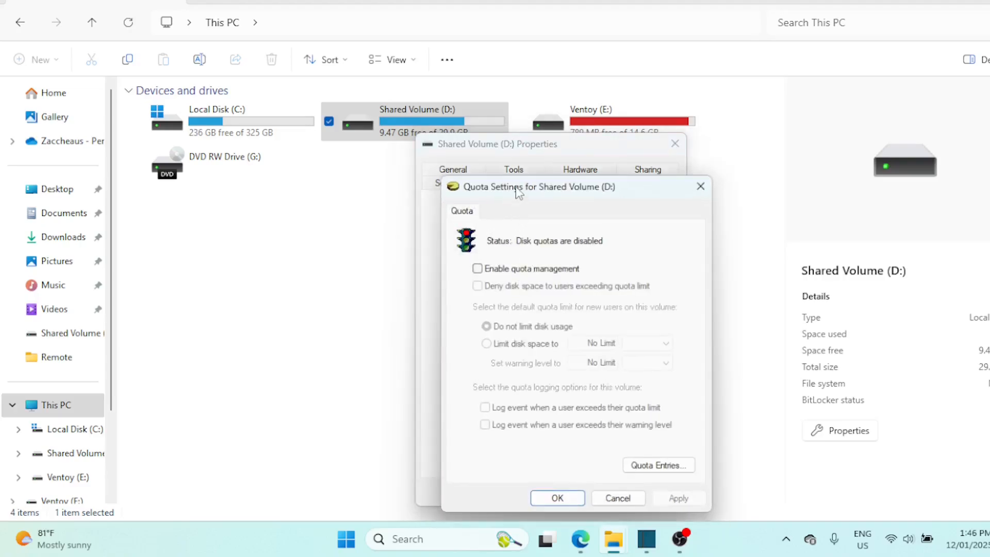
drag(517, 190, 501, 101)
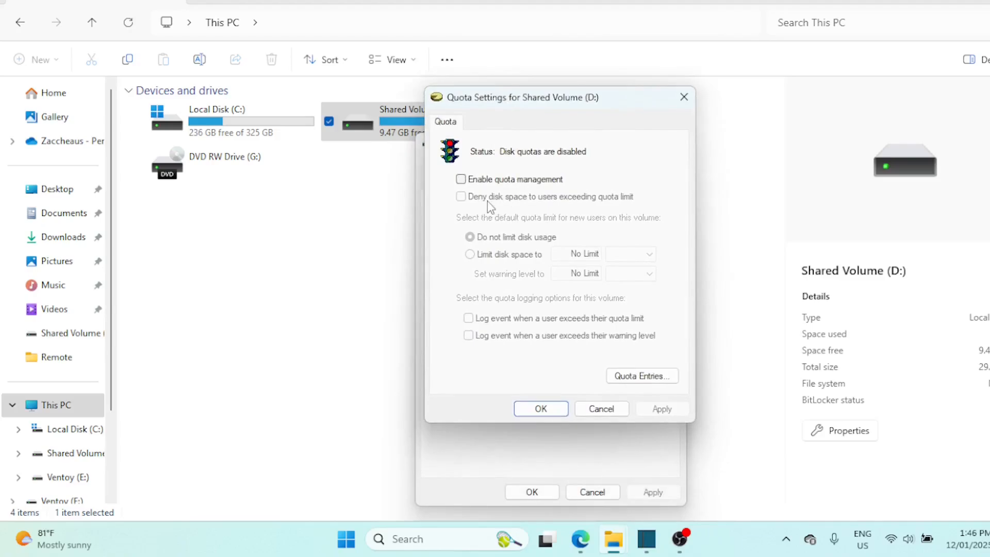
Step: Enable quota management and limit the default disk space for new users to 10 GB
click(487, 181)
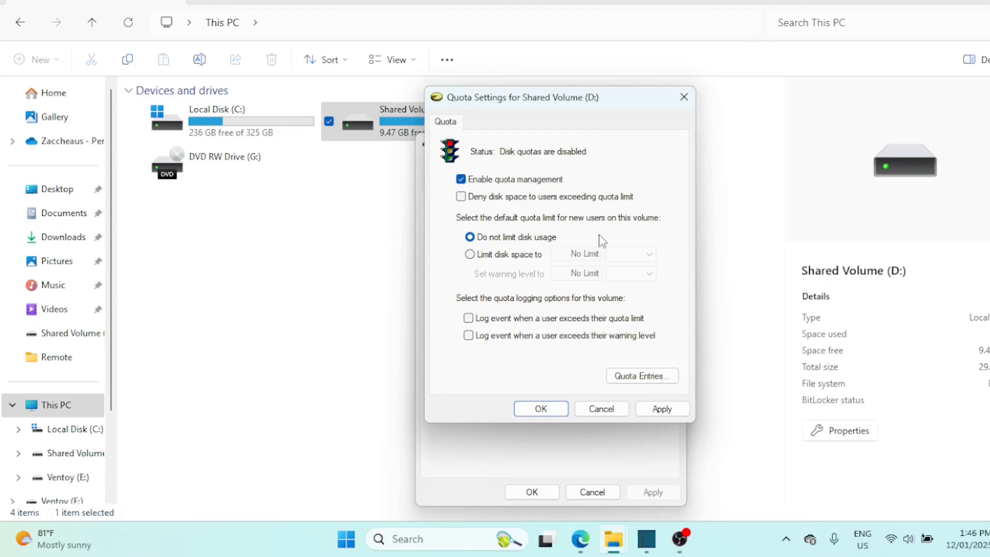
click(470, 255)
click(608, 275)
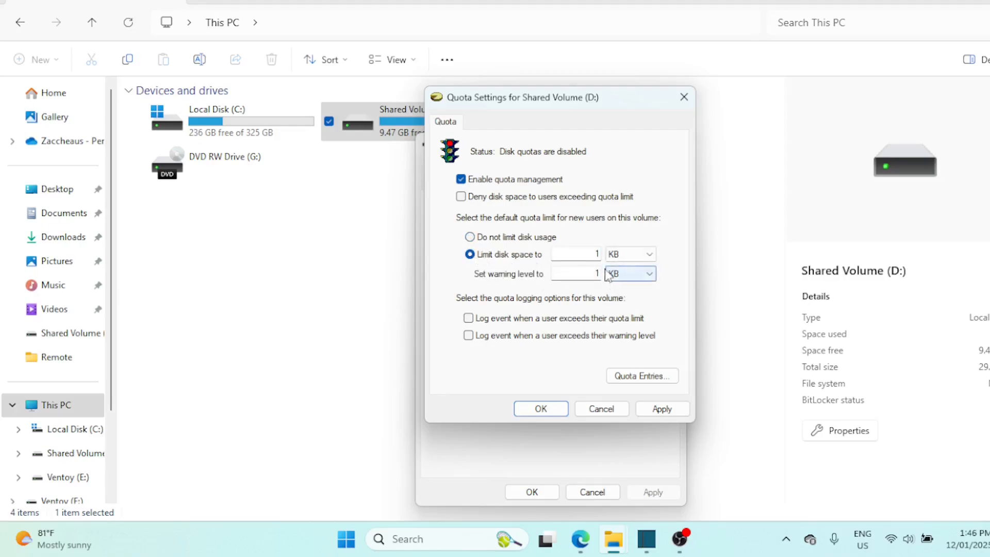
click(598, 254)
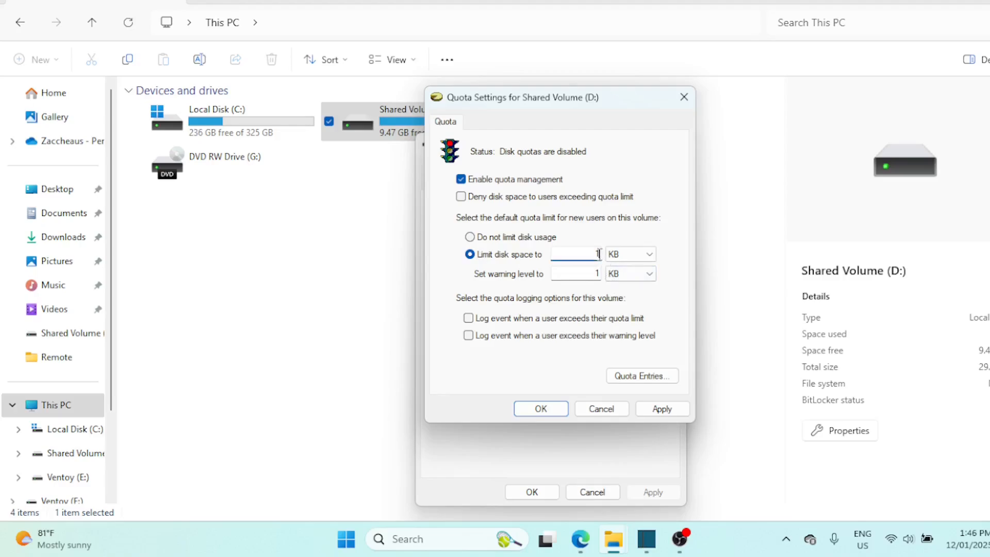
text(0)
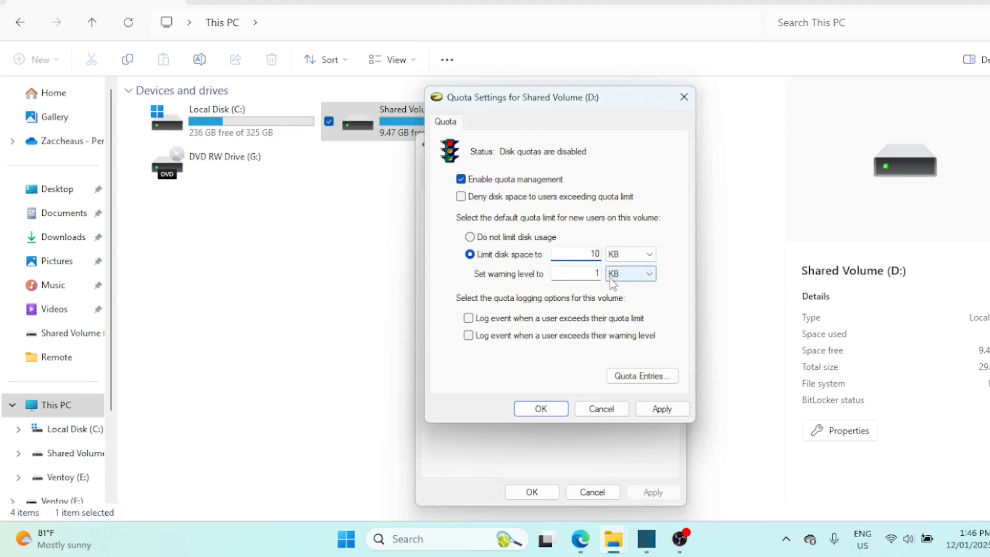
click(645, 258)
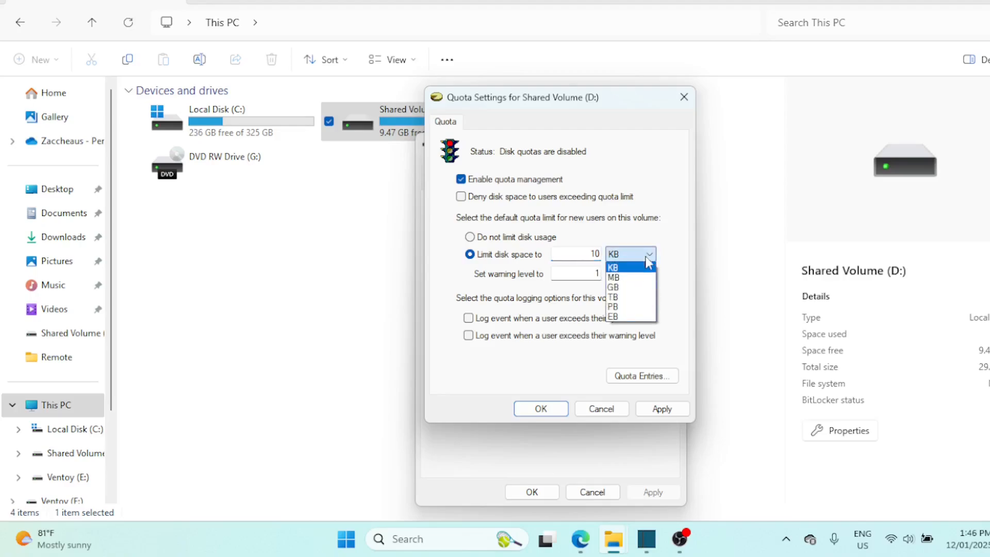
click(609, 282)
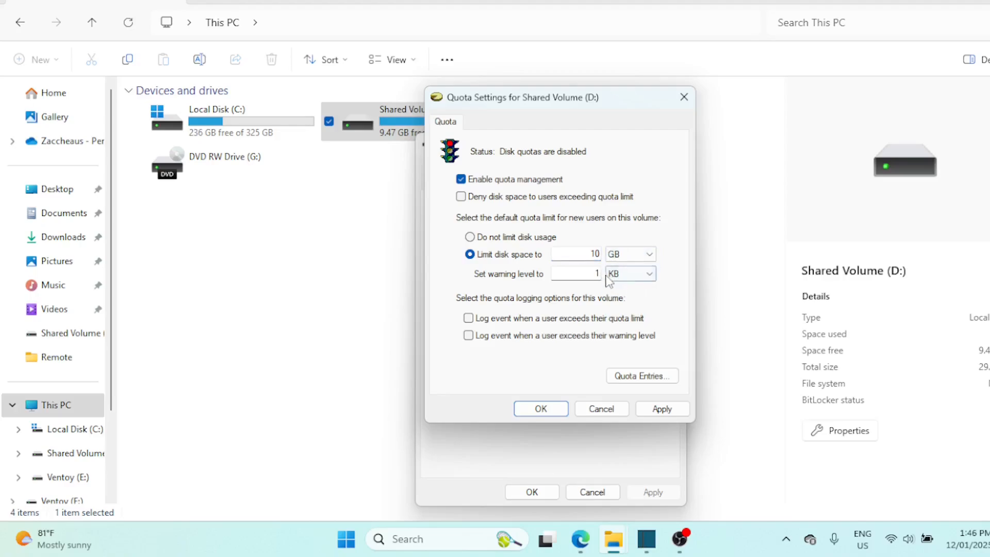
Step: Set the default quota warning level for new users to 9 GB
click(600, 278)
text(9)
click(647, 276)
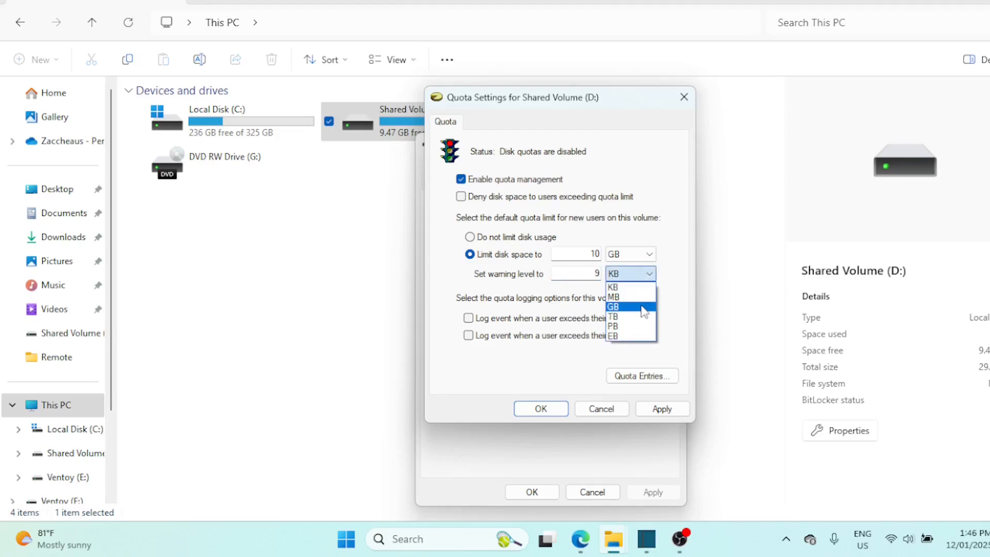
click(614, 307)
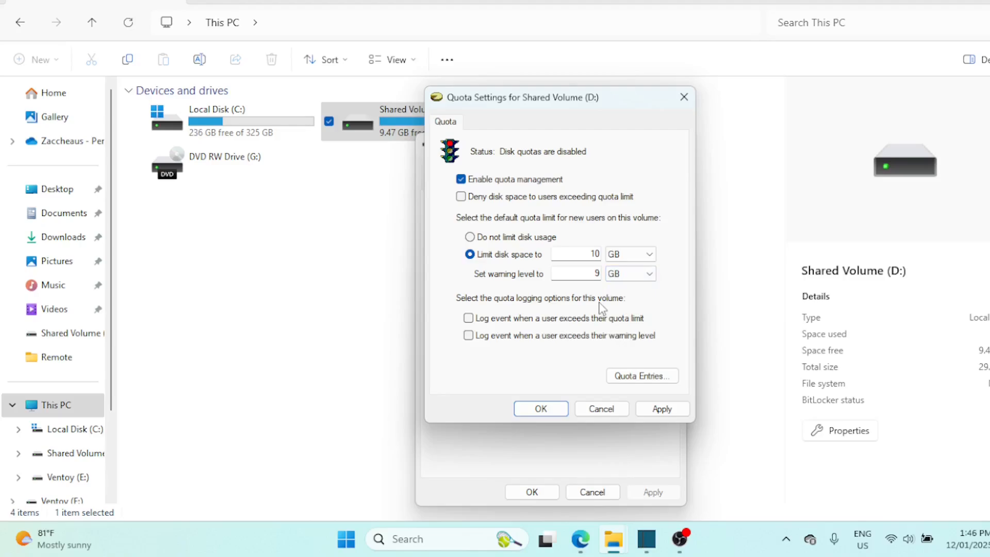
Step: Deny disk space to users exceeding the quota limit, log events for exceeded warning levels, and apply the quota settings
click(464, 199)
click(468, 336)
click(664, 411)
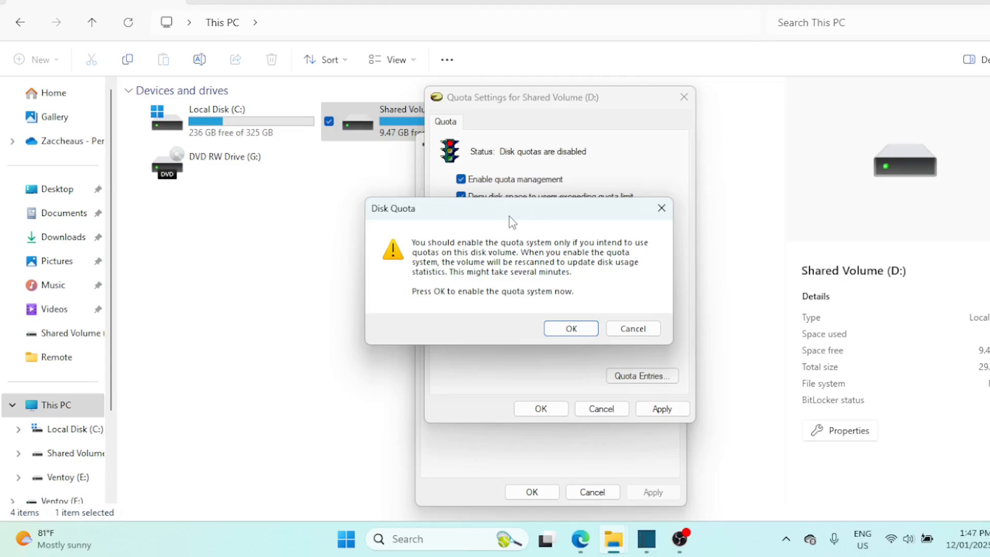
click(570, 328)
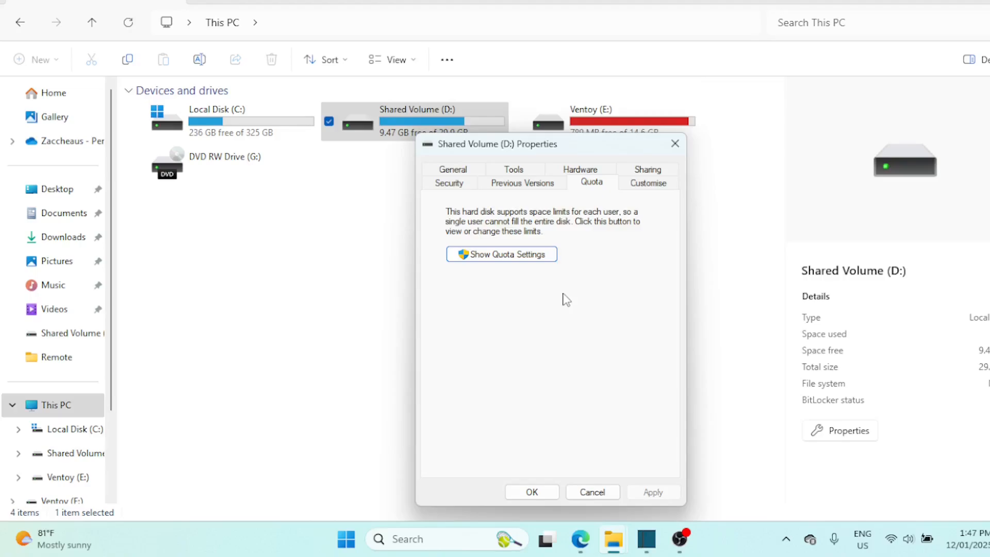
Step: Open the quota entries of Shared Volume (D:) and start a new entry for the local user account
click(517, 254)
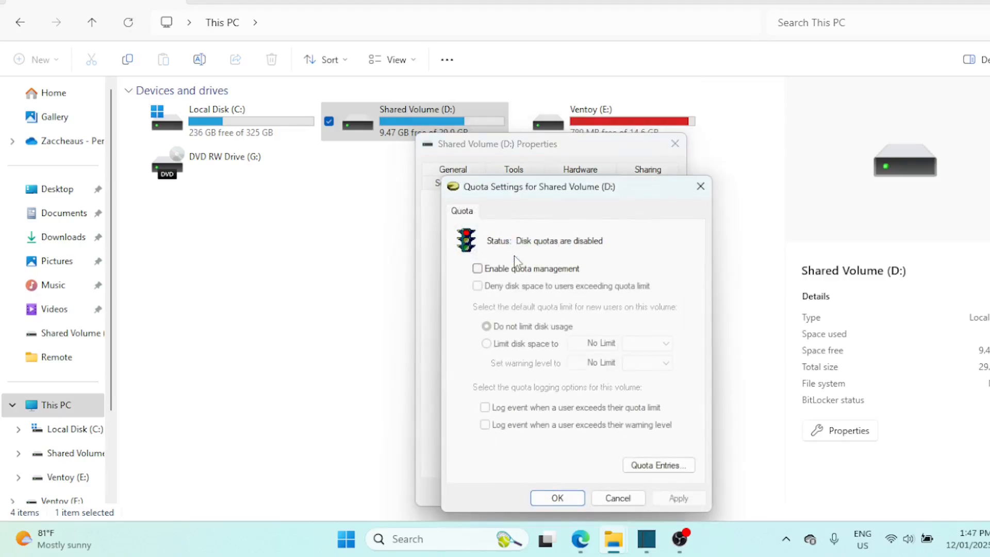
click(660, 464)
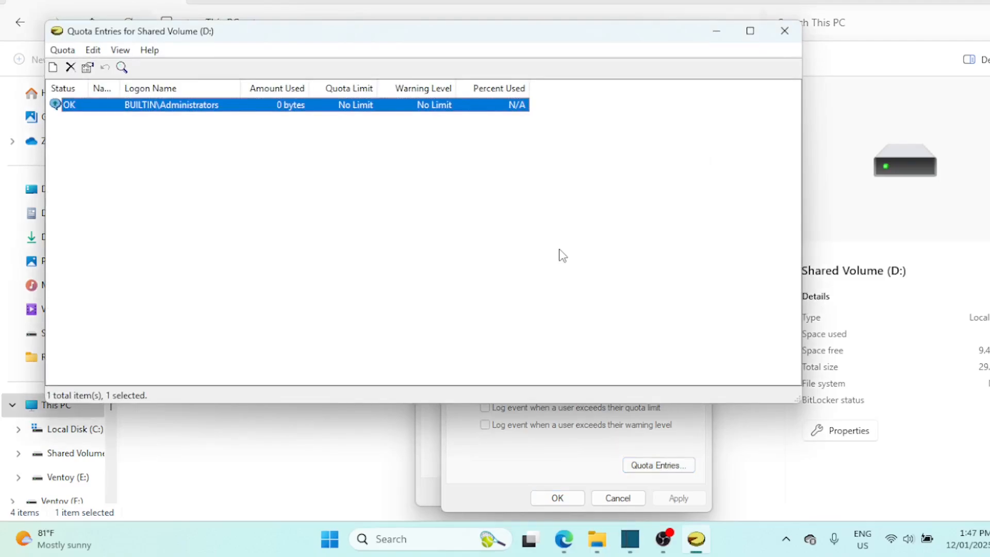
click(66, 51)
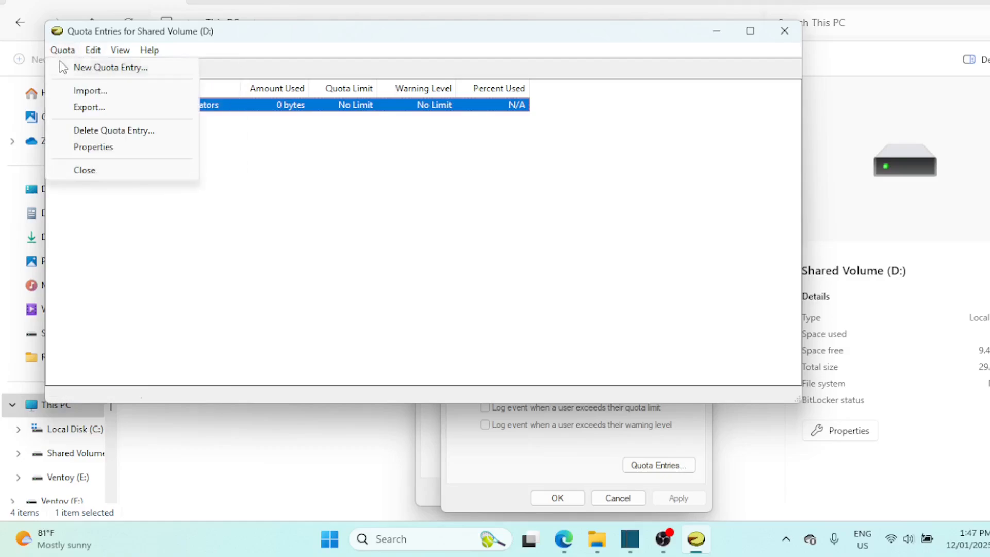
click(94, 68)
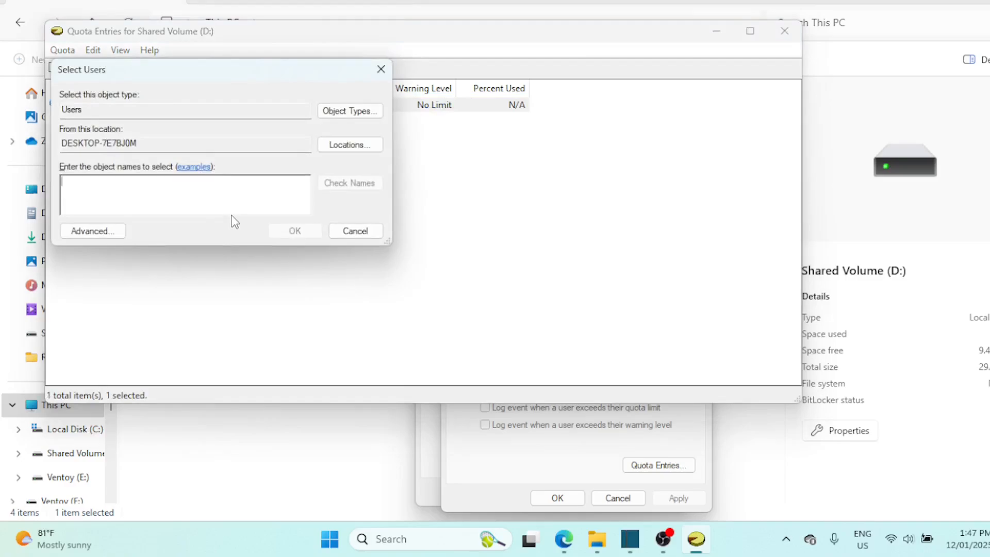
text(walu)
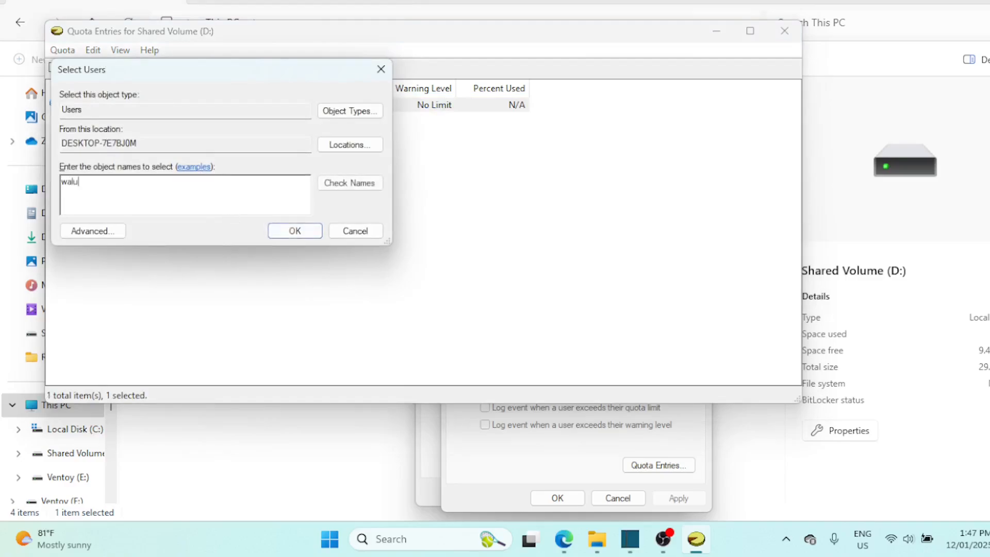
click(360, 187)
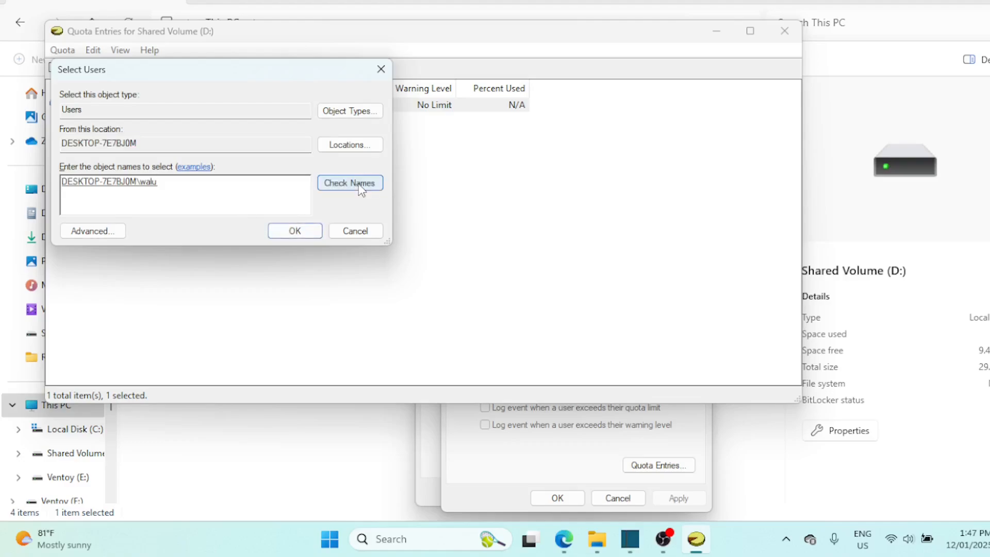
click(303, 232)
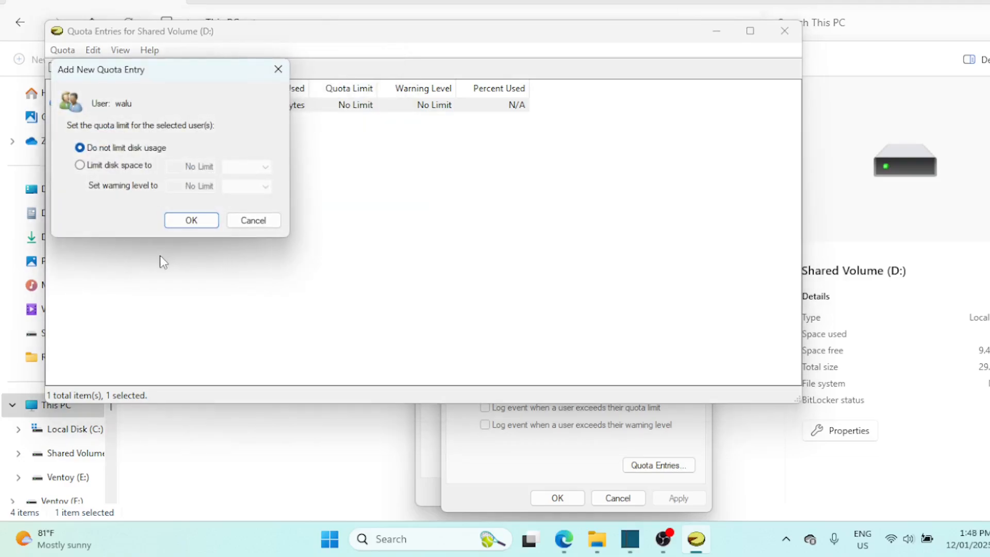
Step: Limit the selected user's disk space to 10 GB with a 9 GB warning level and add the entry
click(81, 165)
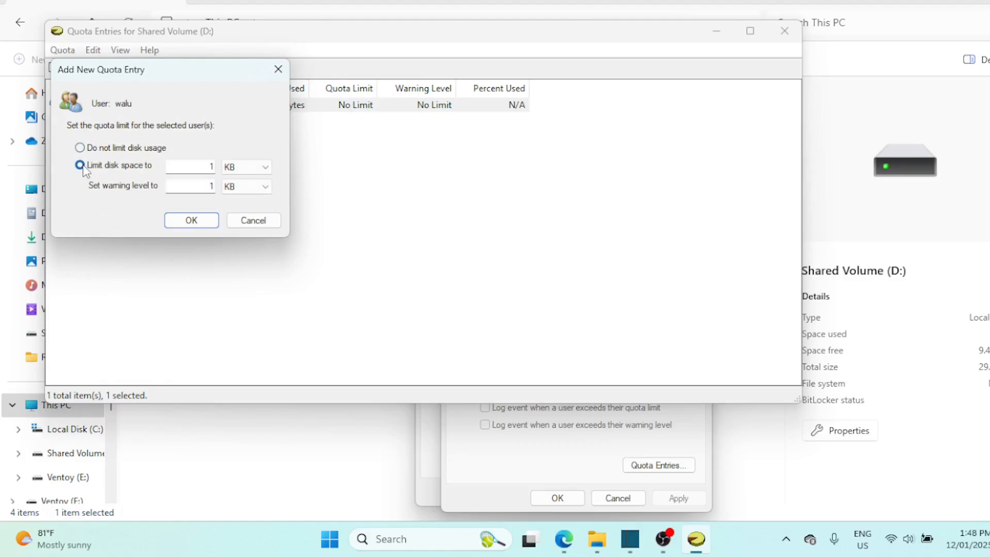
click(214, 169)
text(0)
click(213, 186)
key(BackSpace)
text(9)
click(266, 168)
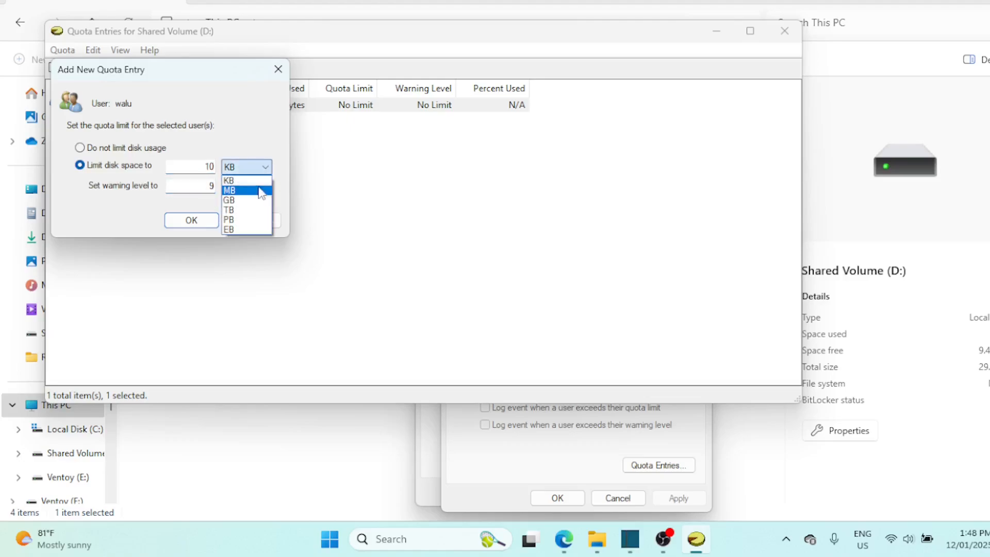
click(258, 201)
click(266, 192)
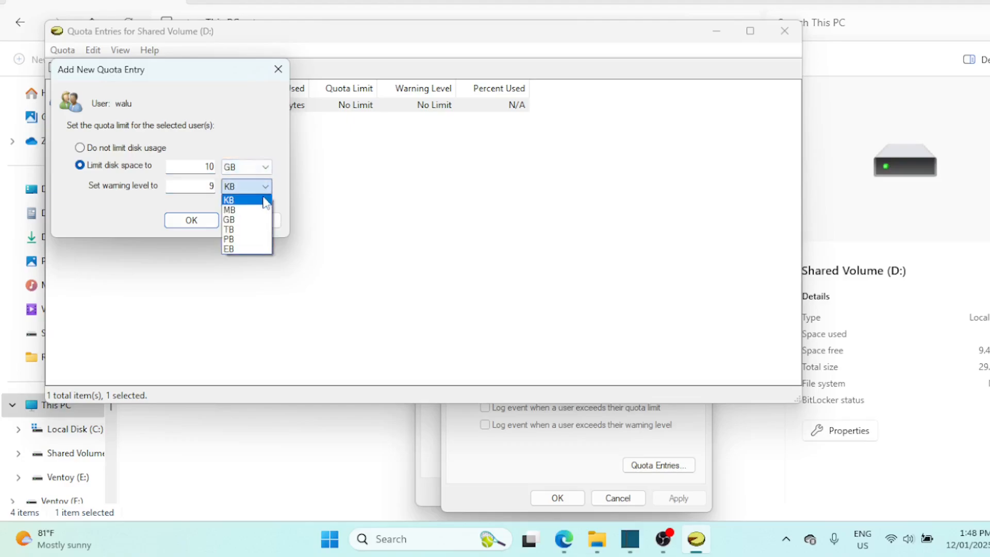
click(260, 220)
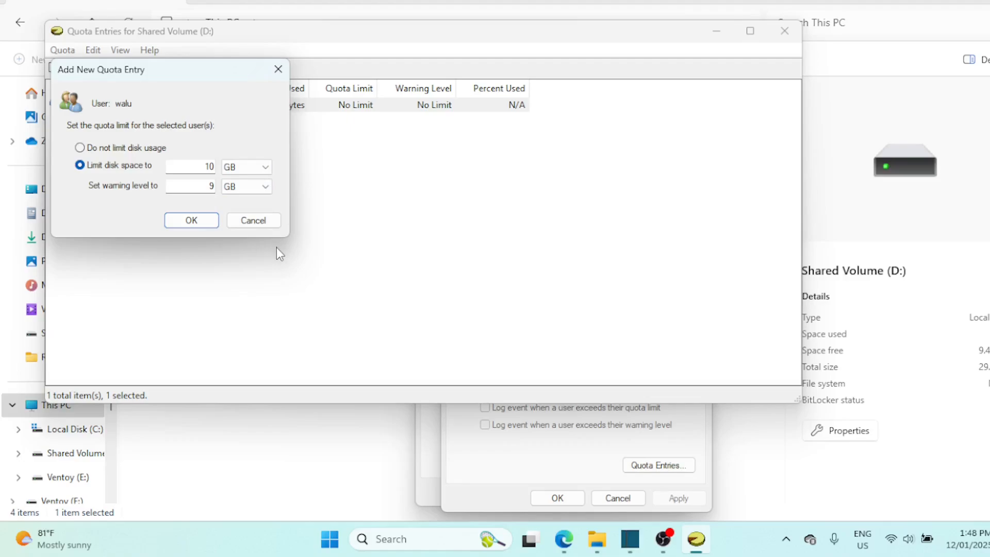
click(194, 221)
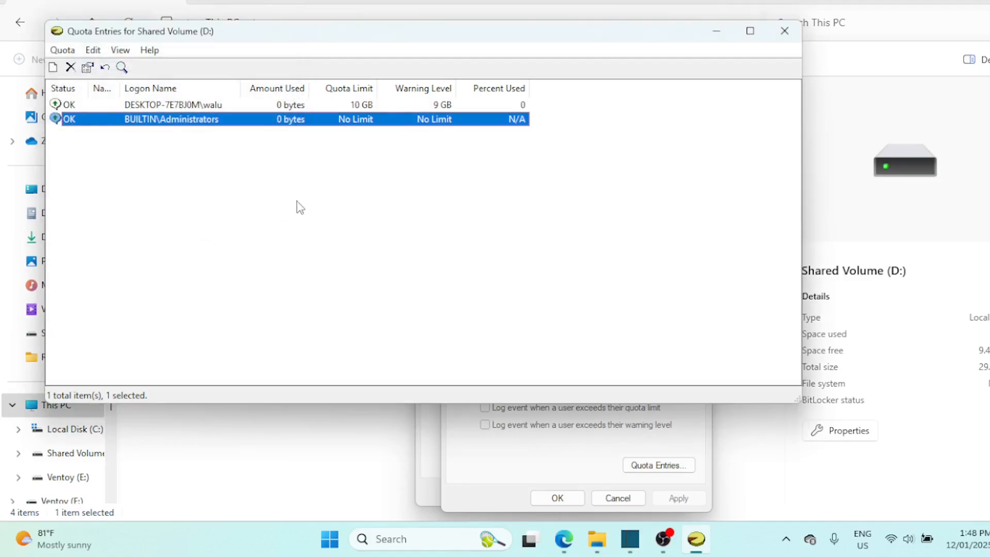
Step: Widen the Amount Used and Quota Limit columns in the quota entries list
click(348, 205)
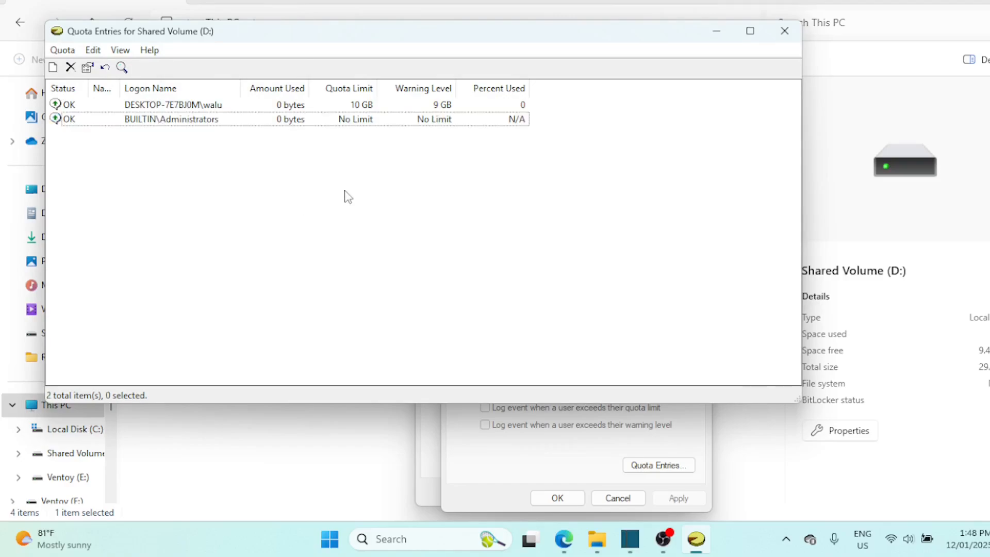
drag(309, 86, 330, 85)
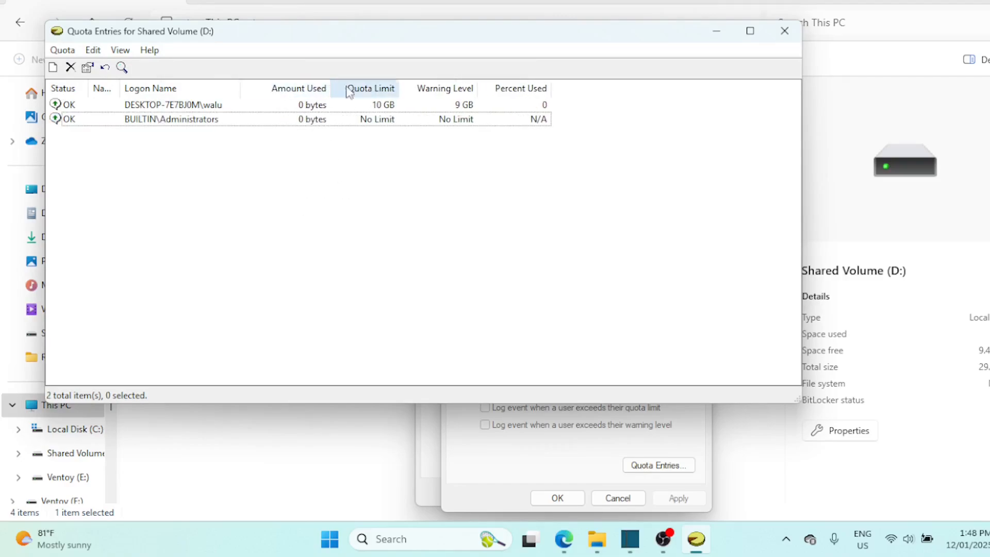
drag(398, 88, 411, 88)
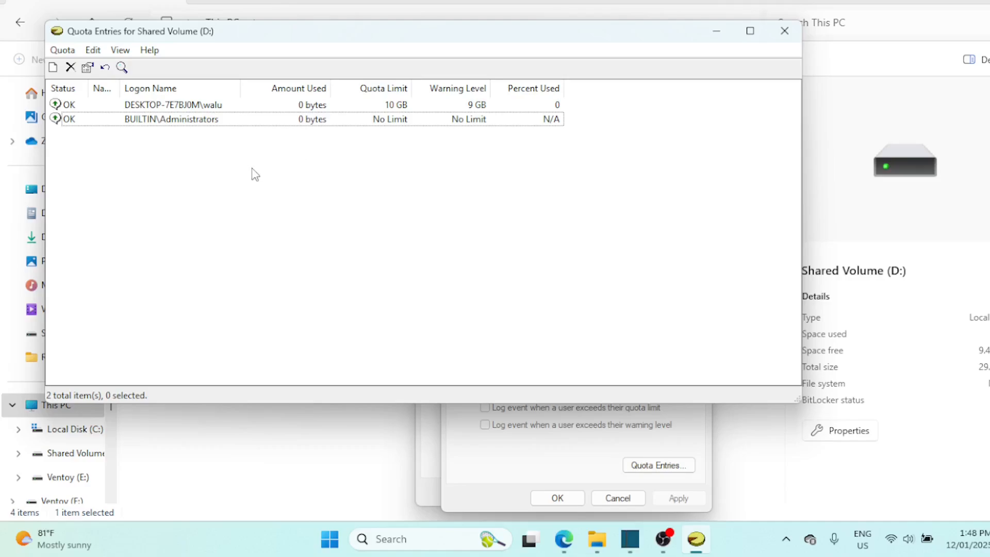
Step: Delete the local user's quota entry, leaving the Administrators entry in place
right_click(202, 109)
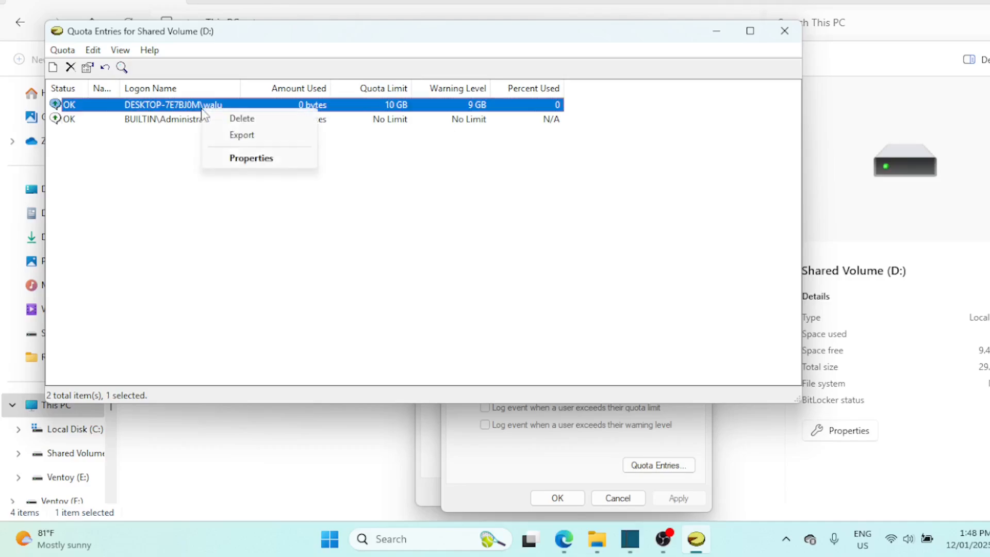
click(248, 121)
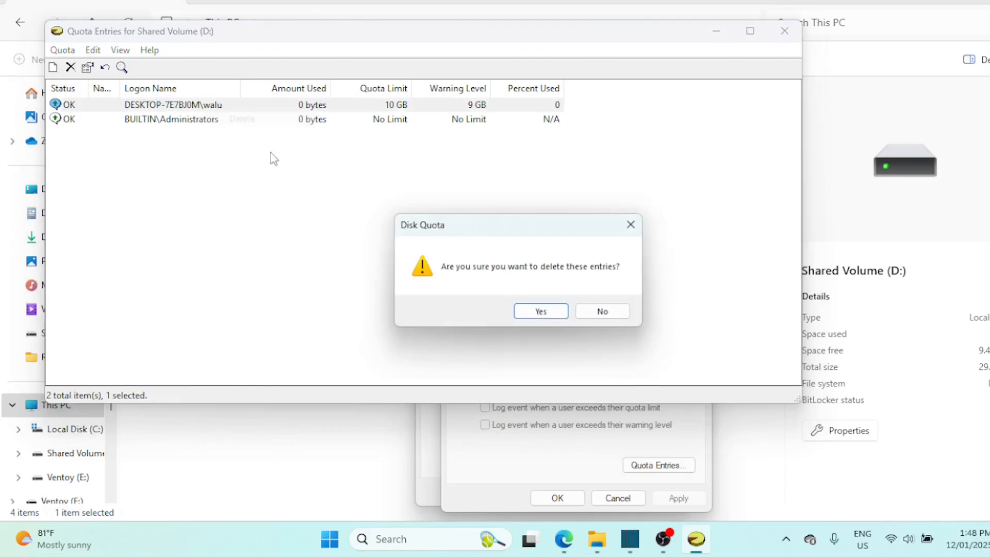
click(541, 311)
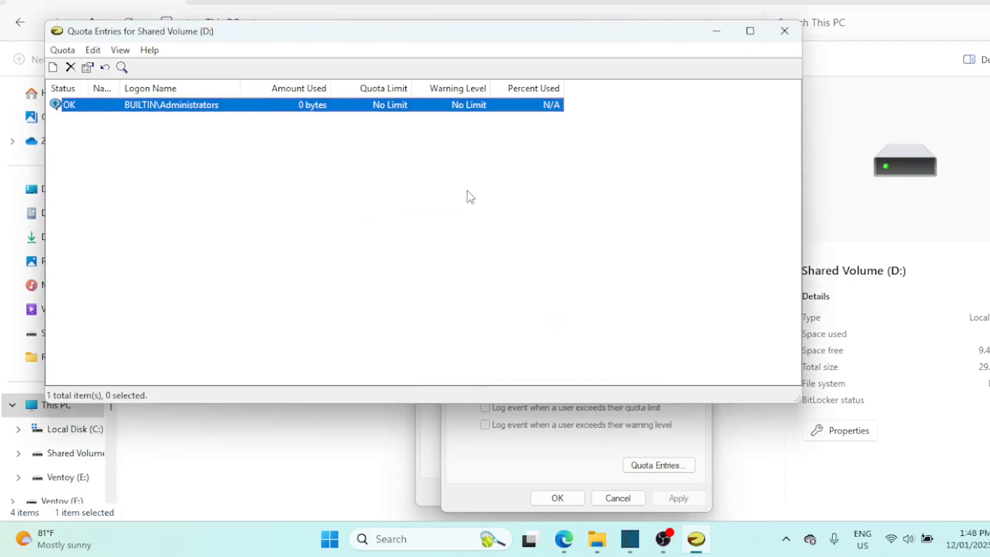
click(467, 197)
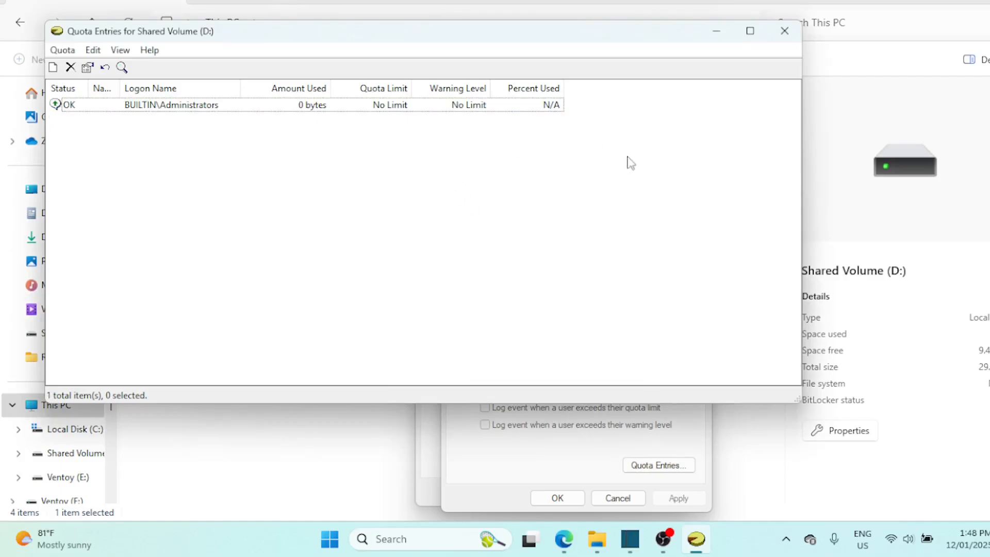
Step: Close the quota entries window for Shared Volume (D:)
click(60, 53)
click(60, 51)
click(60, 51)
click(85, 170)
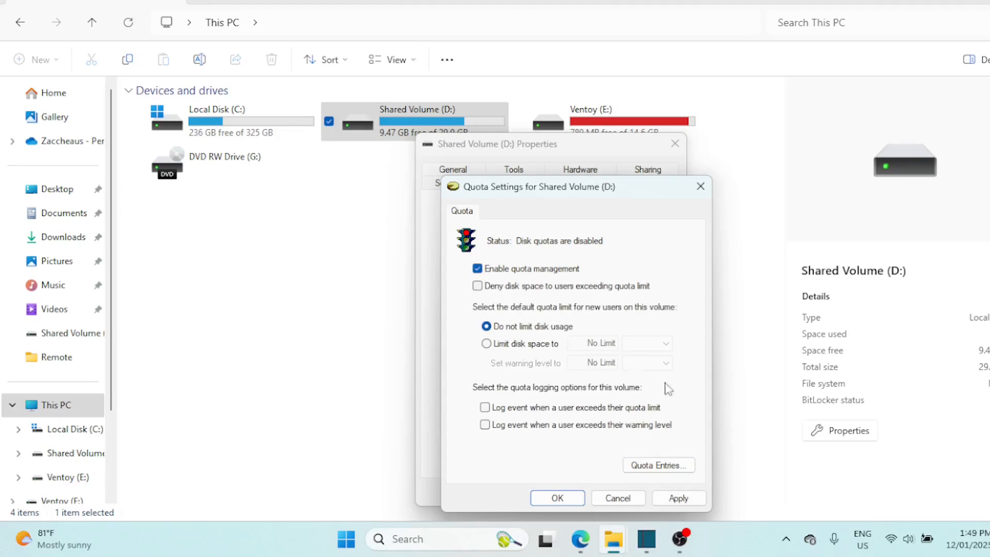